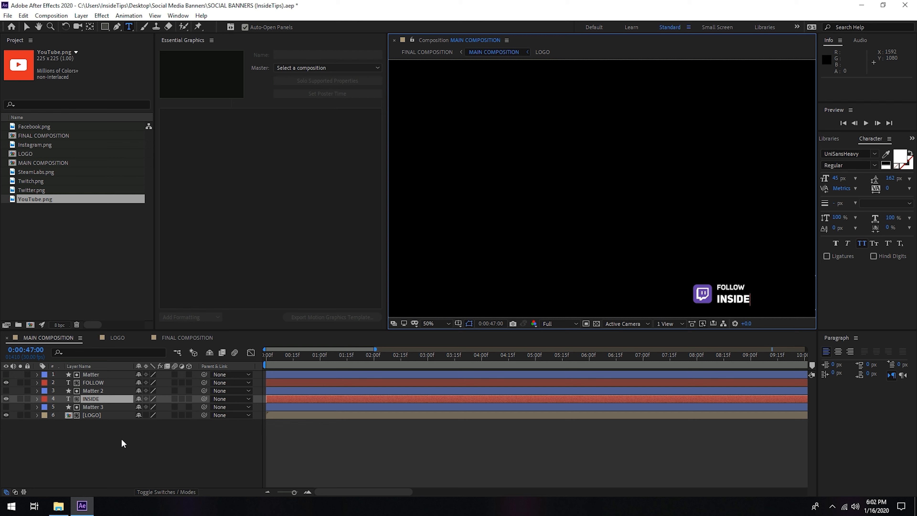
Complete the lower text line of MAIN COMPOSITION so it reads INSIDETIPS
text(TIPS)
click(123, 437)
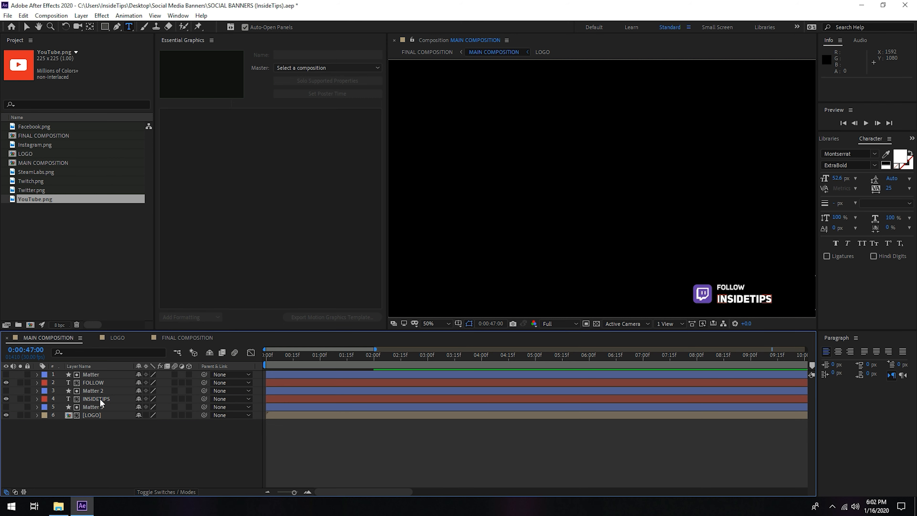
Hide the Twitch.png layer in the LOGO composition and add YouTube.png below the SteamLabs.png layer
click(118, 338)
click(7, 390)
drag(38, 200, 56, 425)
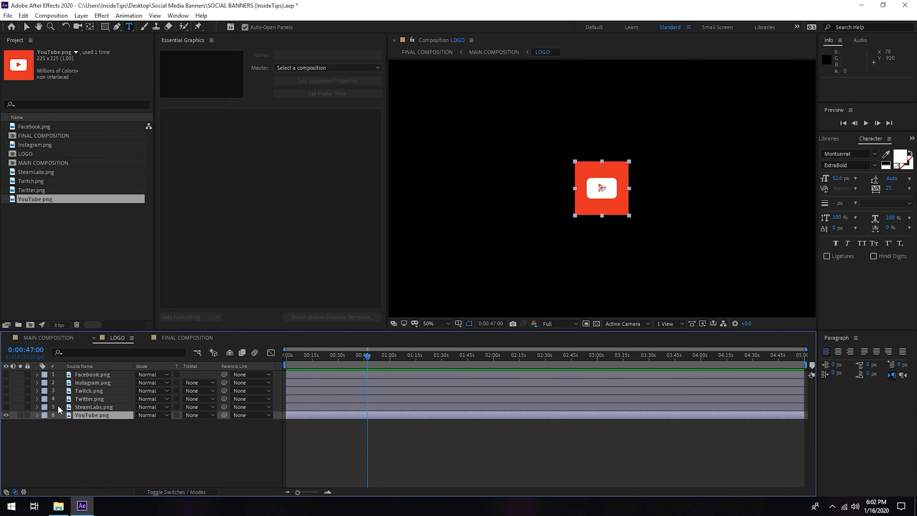
Show the Twitter logo as a reference and reveal the transform properties of the YouTube.png and SteamLabs.png layers
click(6, 398)
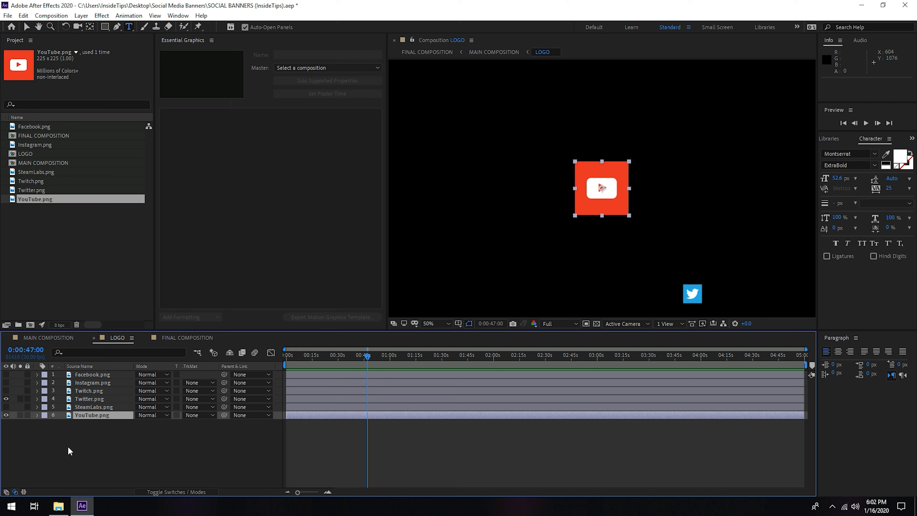
click(37, 414)
click(45, 422)
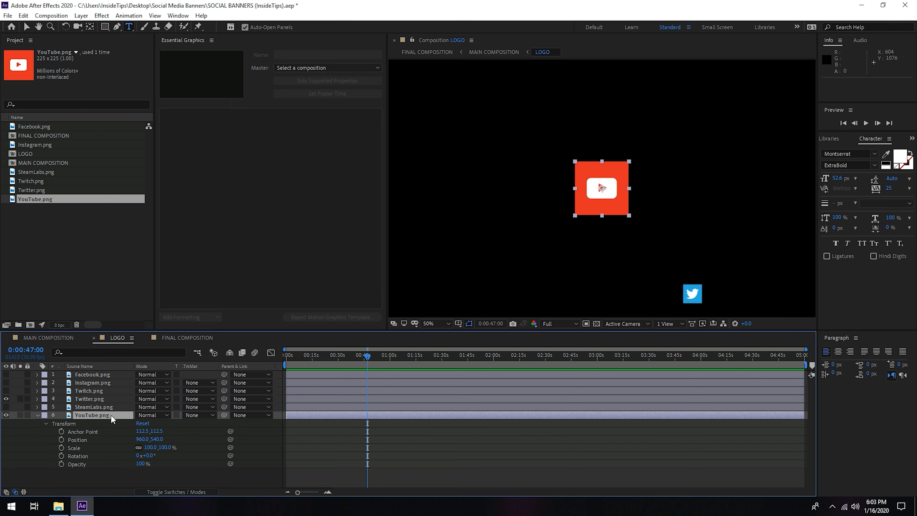
click(38, 407)
scroll(195, 411, down, 1)
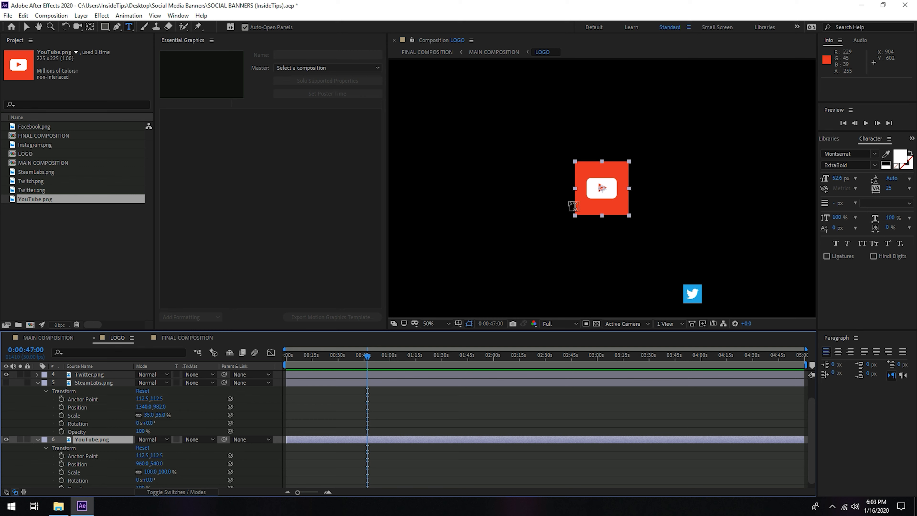
Set the YouTube.png layer's position to 1340, 982 and its scale to 35%
click(144, 463)
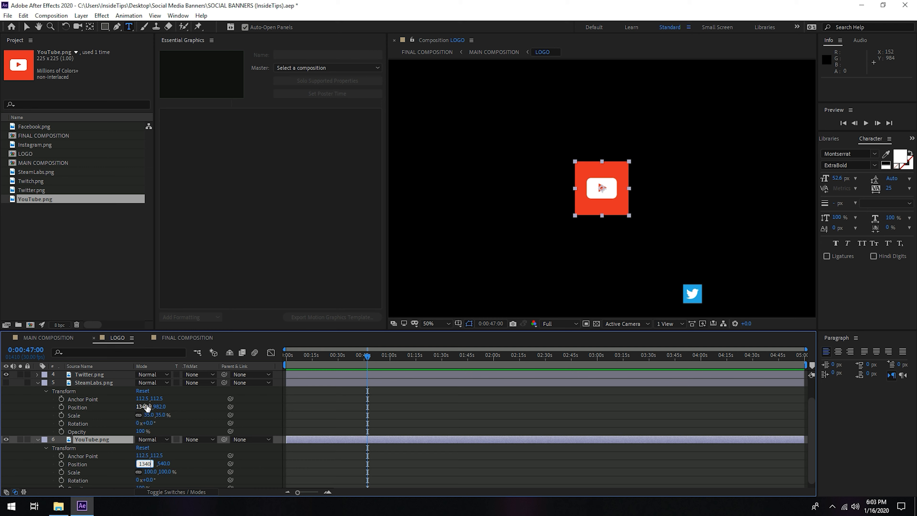
click(165, 464)
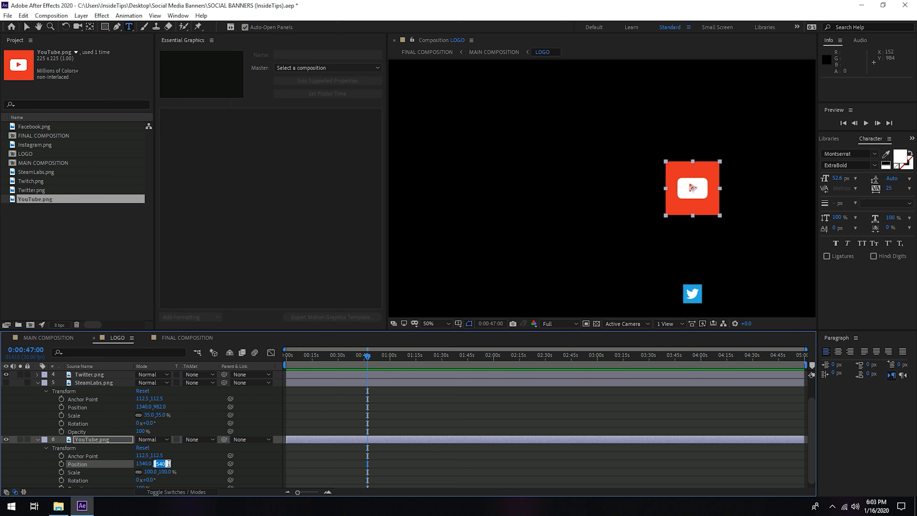
text(982)
click(151, 471)
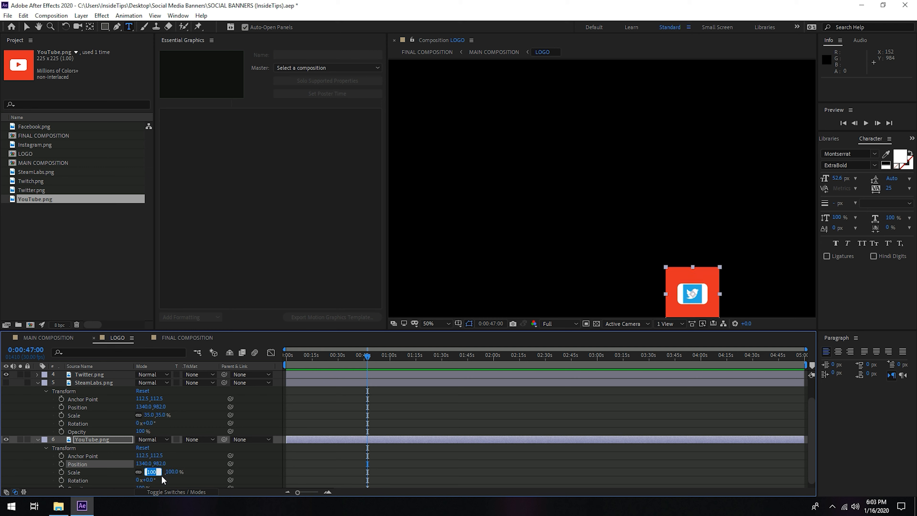
text(35)
click(26, 393)
Toggle the Twitter logo's visibility to compare its alignment with the YouTube logo, leave it hidden, and collapse the open layer properties
scroll(27, 406, up, 1)
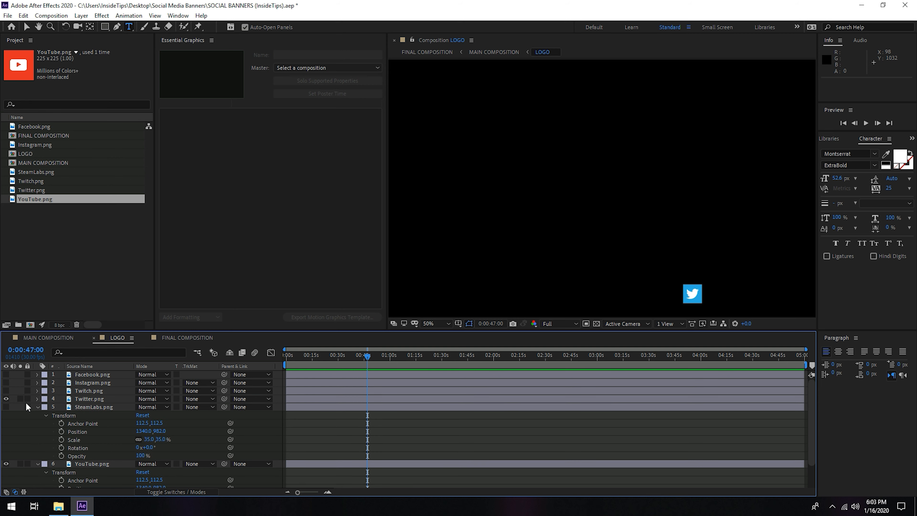
click(6, 399)
click(6, 398)
click(6, 399)
click(6, 399)
click(6, 399)
click(6, 398)
click(6, 398)
click(7, 399)
click(7, 398)
click(7, 399)
click(7, 399)
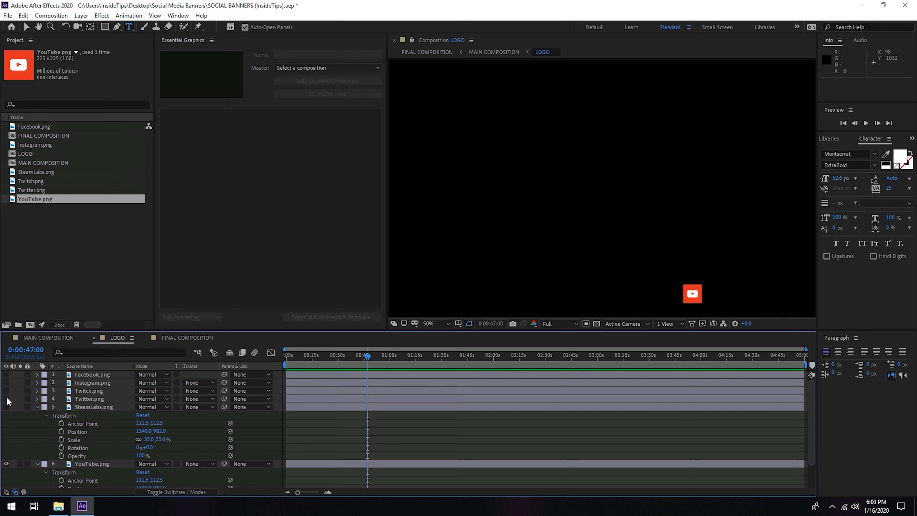
click(37, 406)
click(38, 415)
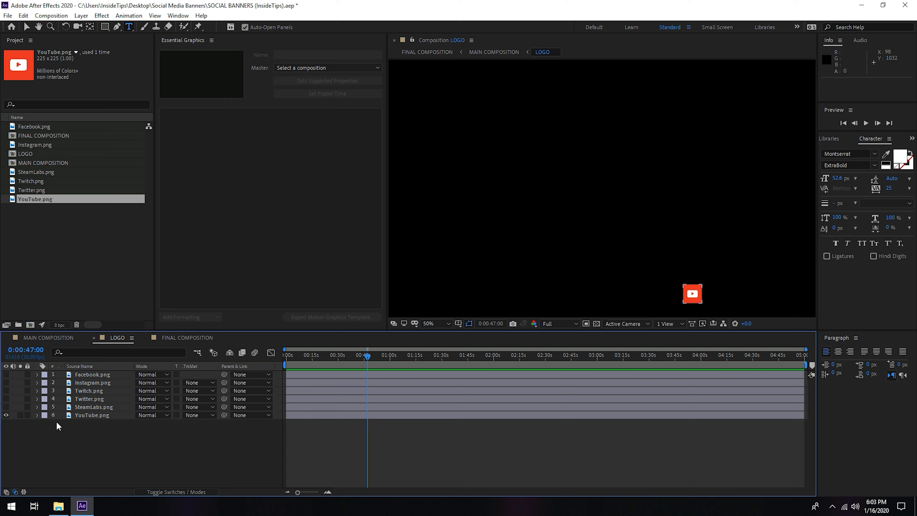
Switch the LOGO composition from the Facebook logo to the YouTube logo and return to MAIN COMPOSITION
click(53, 339)
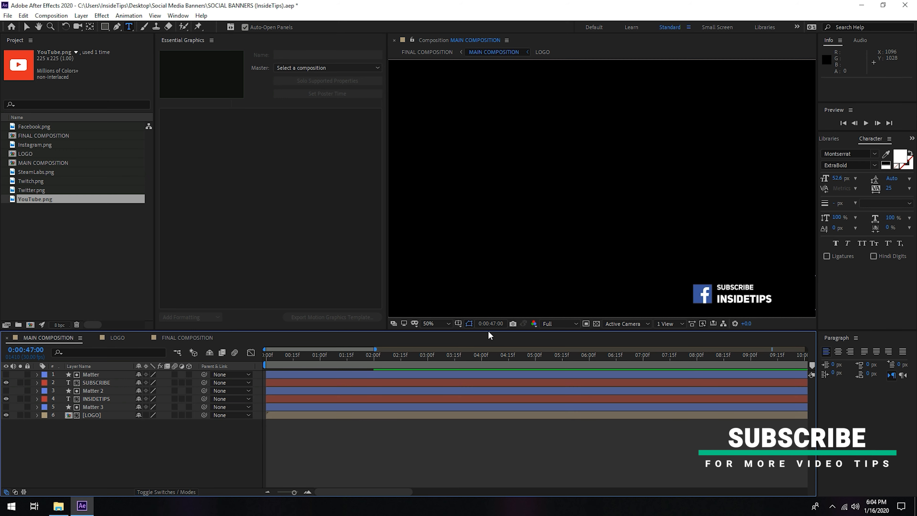
click(116, 339)
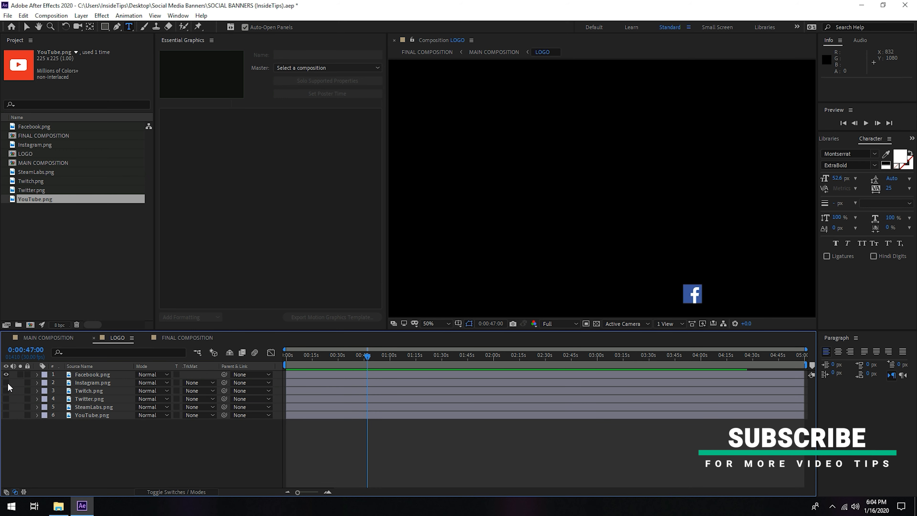
click(6, 374)
click(48, 337)
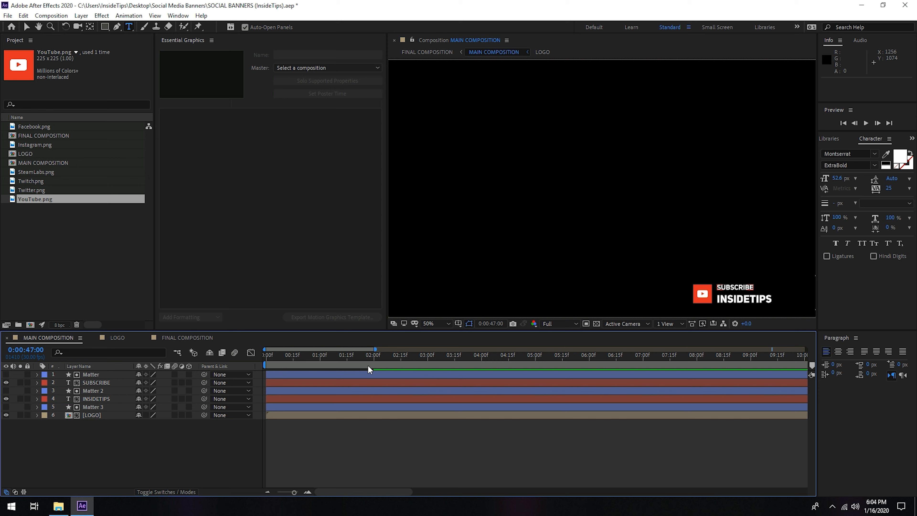
Preview MAIN COMPOSITION, then scrub through FINAL COMPOSITION from start to end to check the banner's animation
key(space)
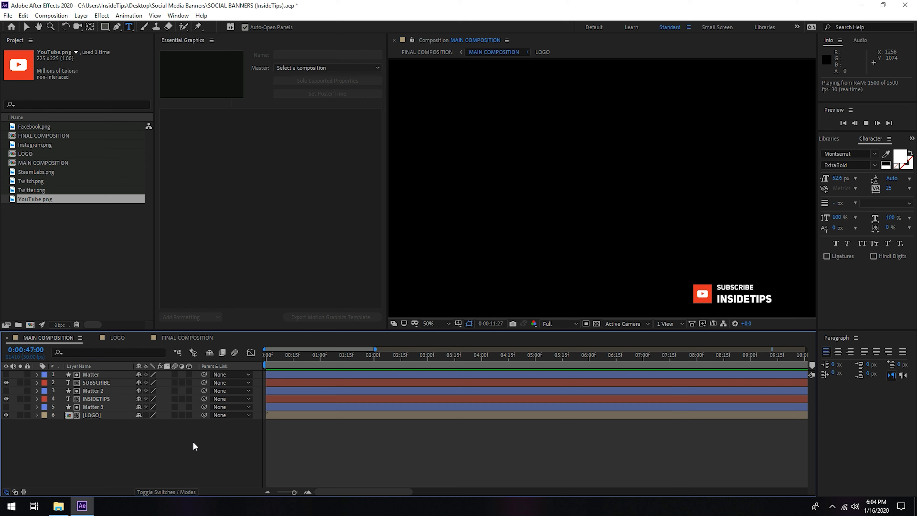
click(189, 338)
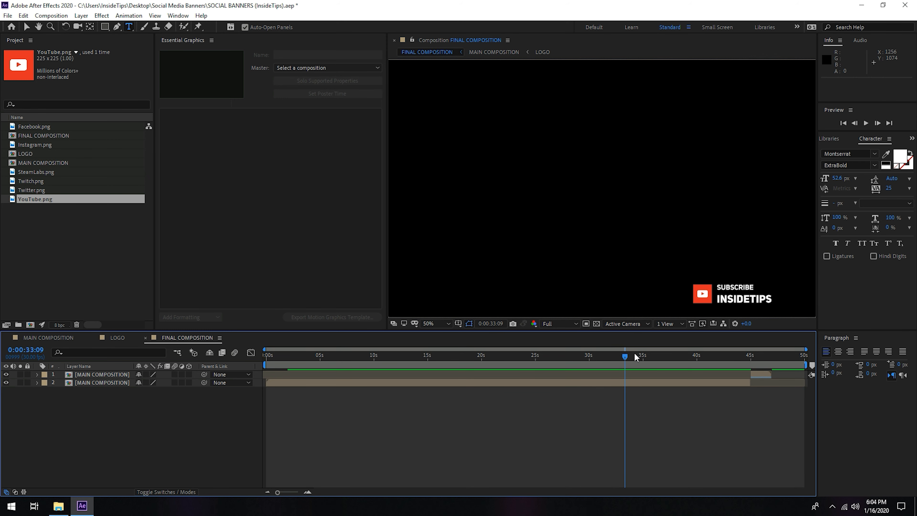
drag(617, 360, 253, 354)
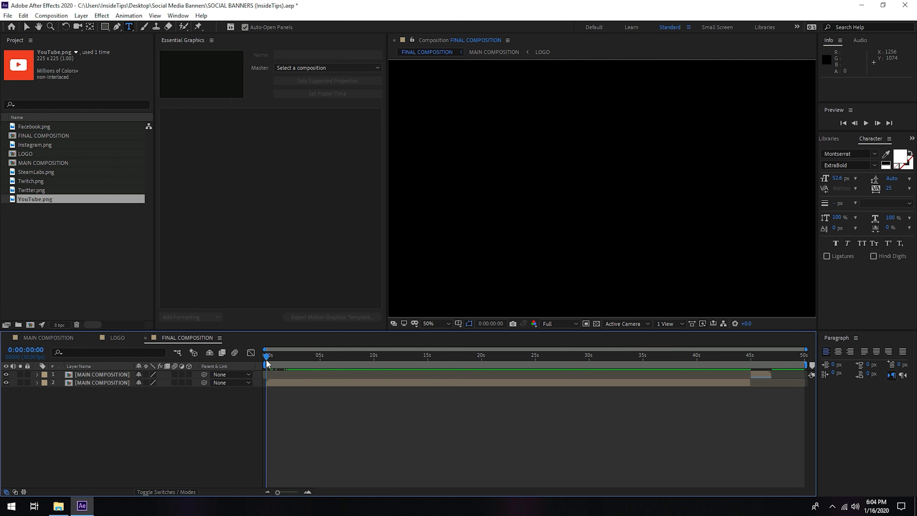
drag(267, 356, 810, 347)
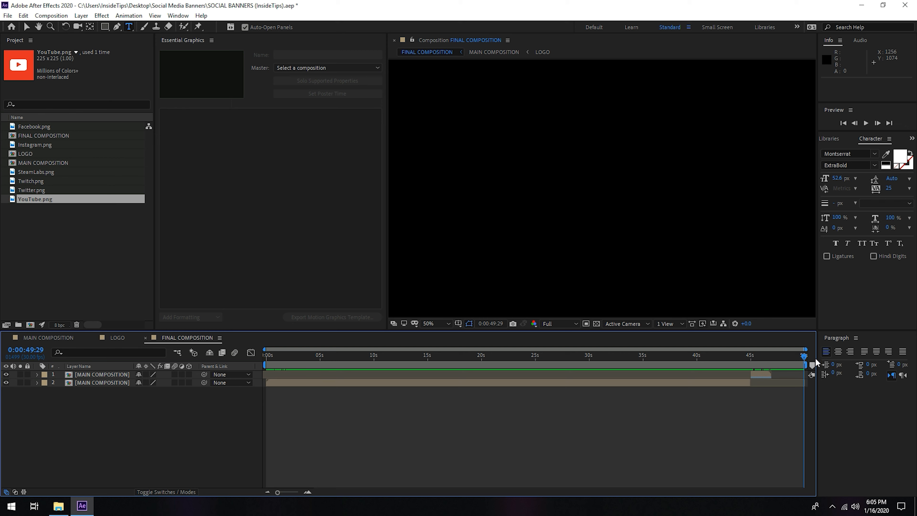
drag(802, 358, 243, 354)
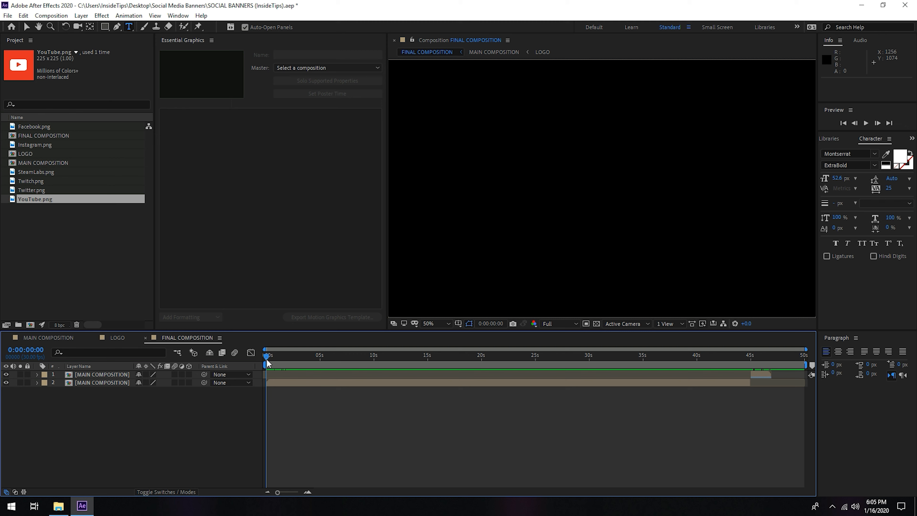
click(309, 356)
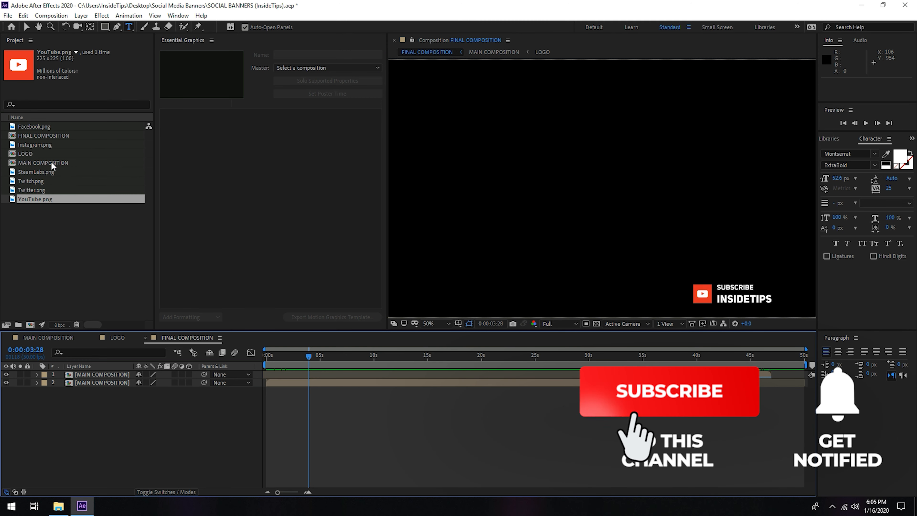
Add FINAL COMPOSITION to the render queue
click(47, 136)
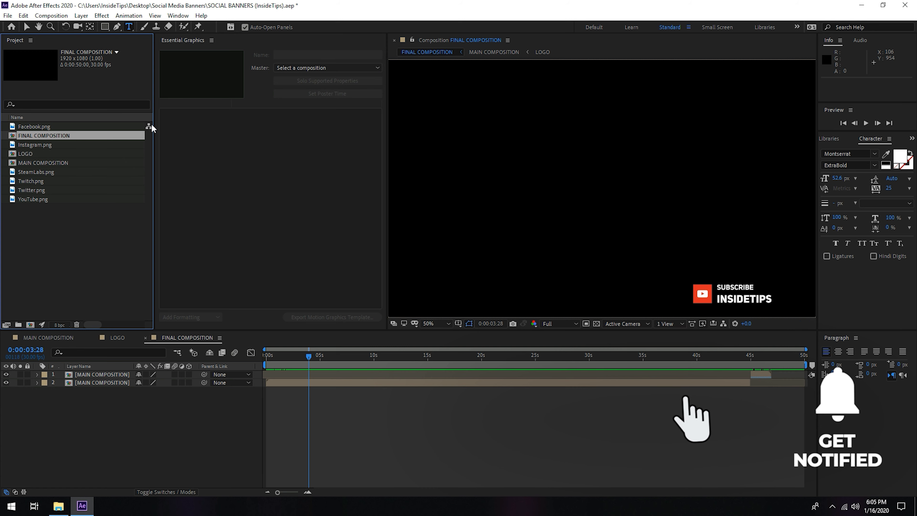
click(51, 15)
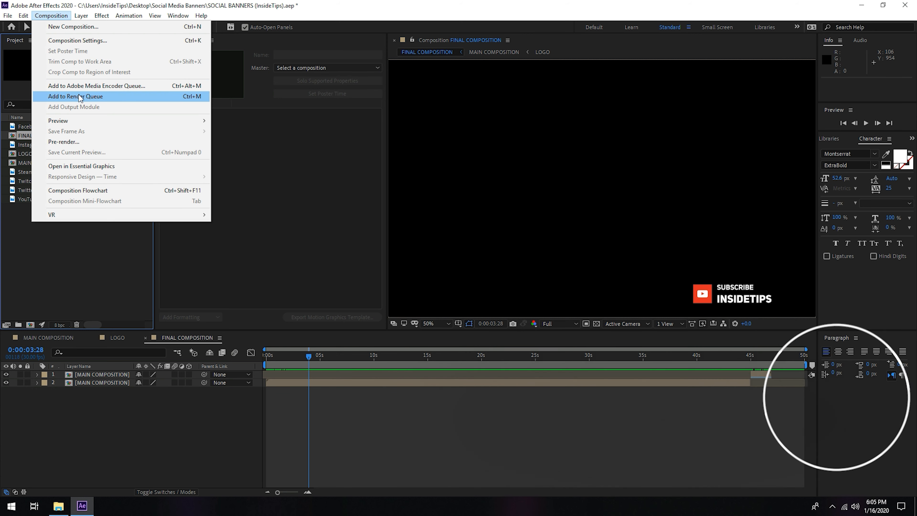
click(89, 99)
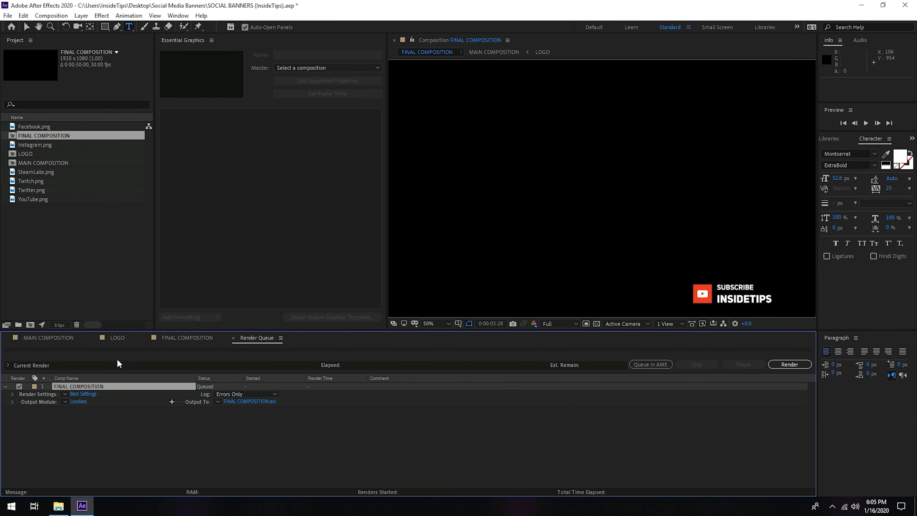
Set the output module's format to QuickTime and its channels to RGB + Alpha
click(79, 401)
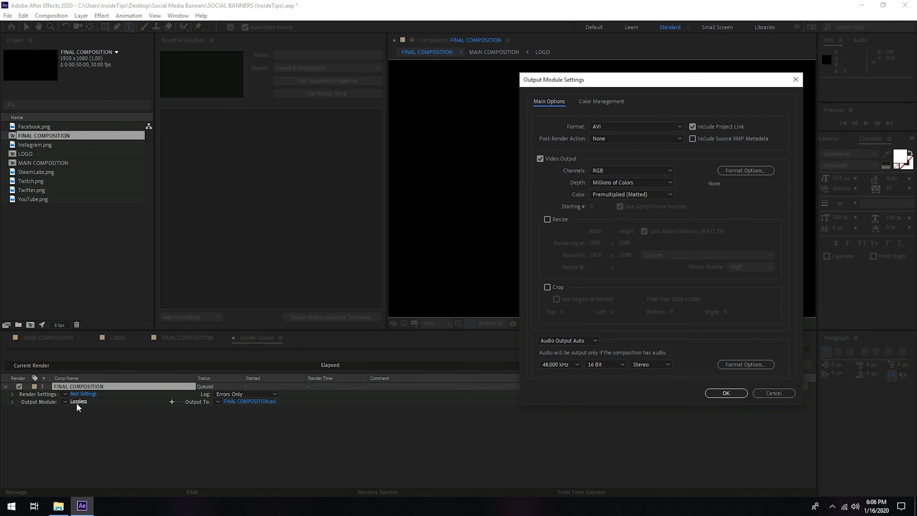
click(673, 126)
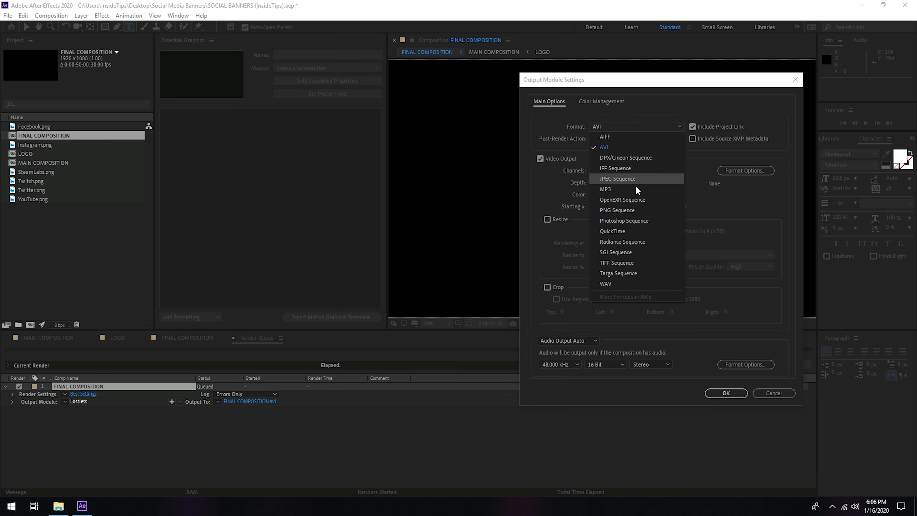
click(631, 231)
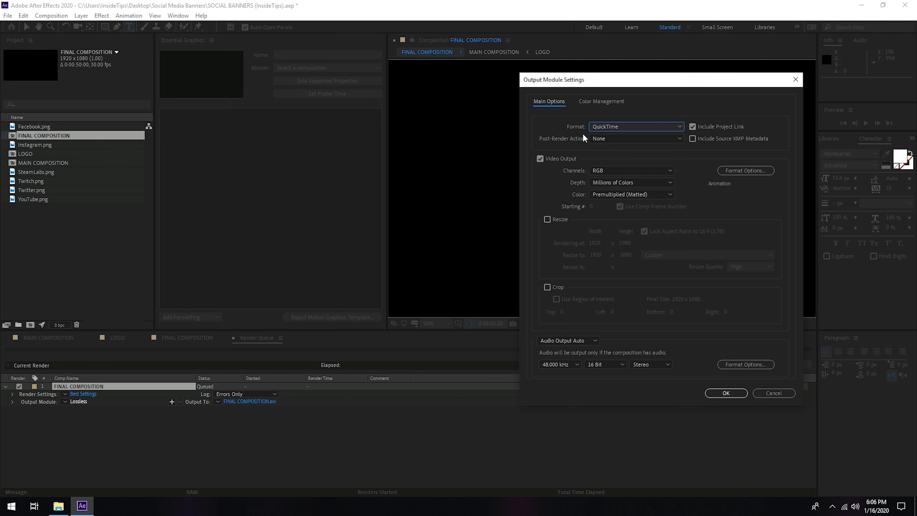
click(670, 172)
click(652, 196)
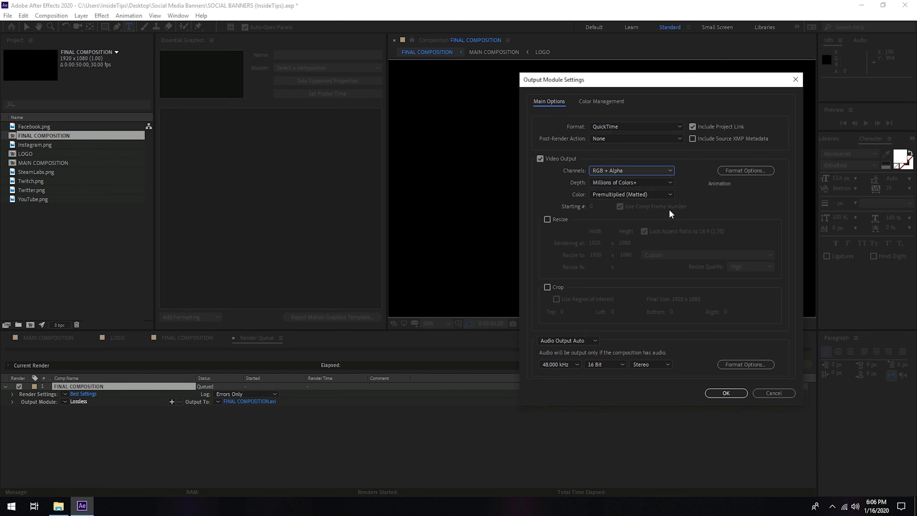
Try the RGB option for the output channels and restore RGB + Alpha
drag(663, 87, 267, 65)
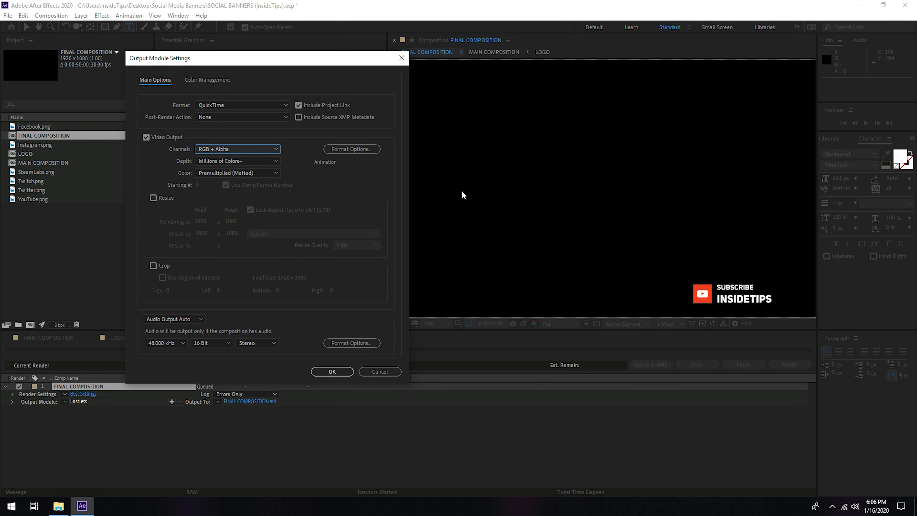
click(276, 148)
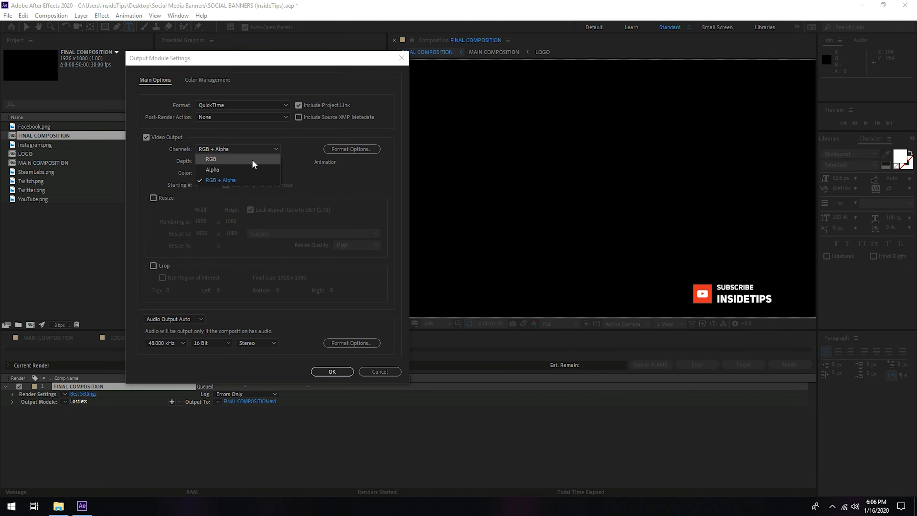
click(250, 162)
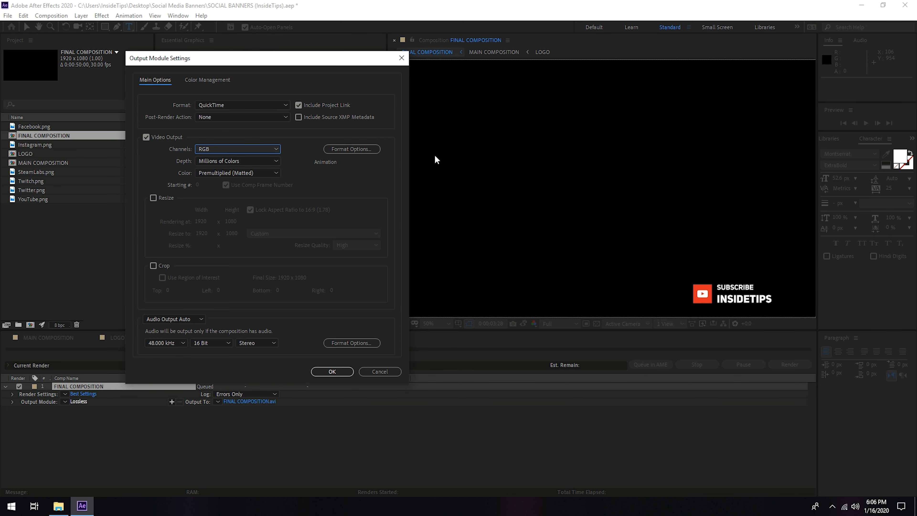
click(276, 149)
click(254, 178)
Accept the output module settings and confirm the render settings based on Best Settings
click(332, 371)
click(88, 394)
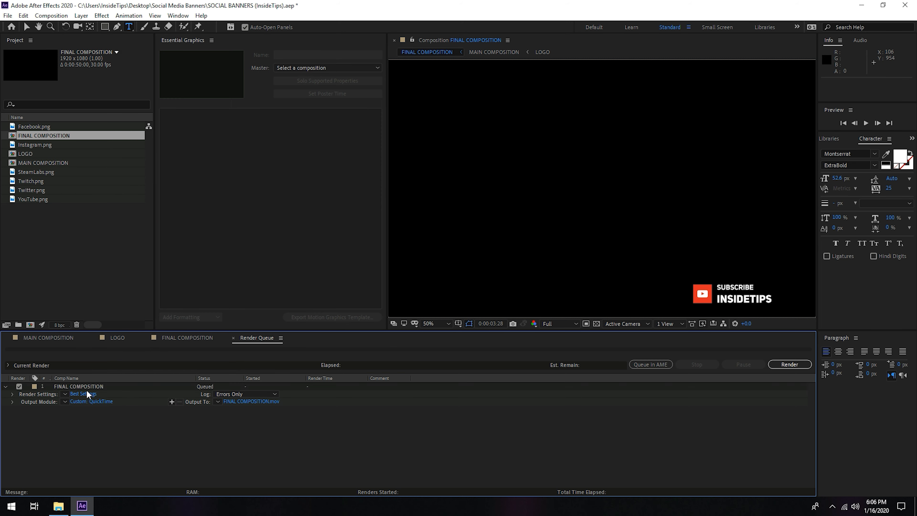
click(534, 371)
Name the output movie Social Banners, save it to the Desktop as a QuickTime file, and start the render
click(251, 402)
text(Soc)
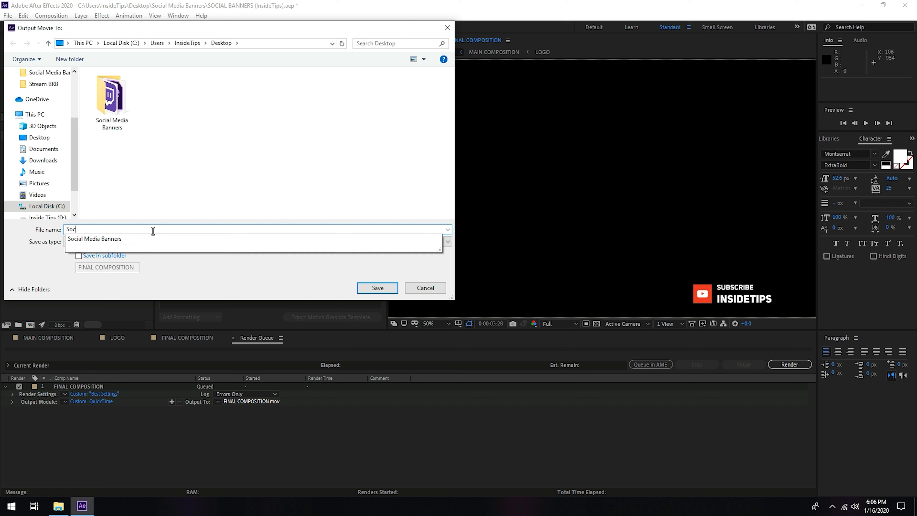
text(ial Banners)
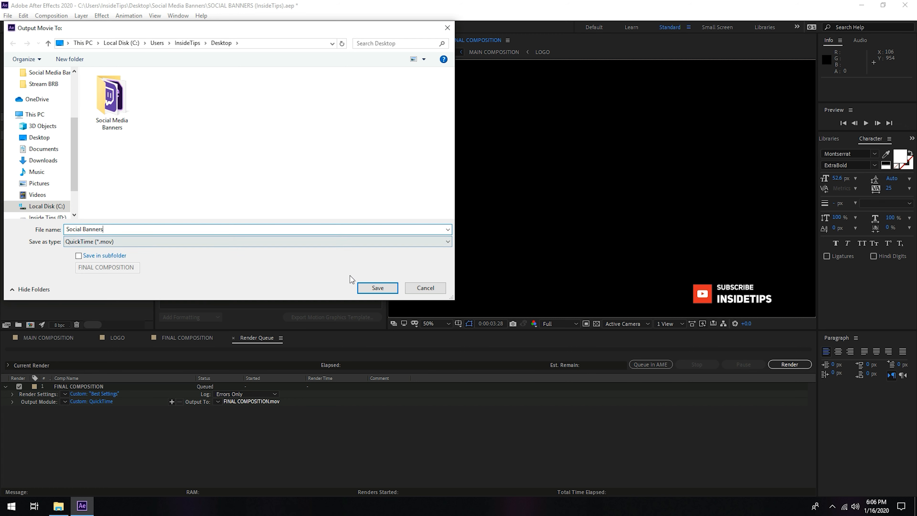
click(380, 289)
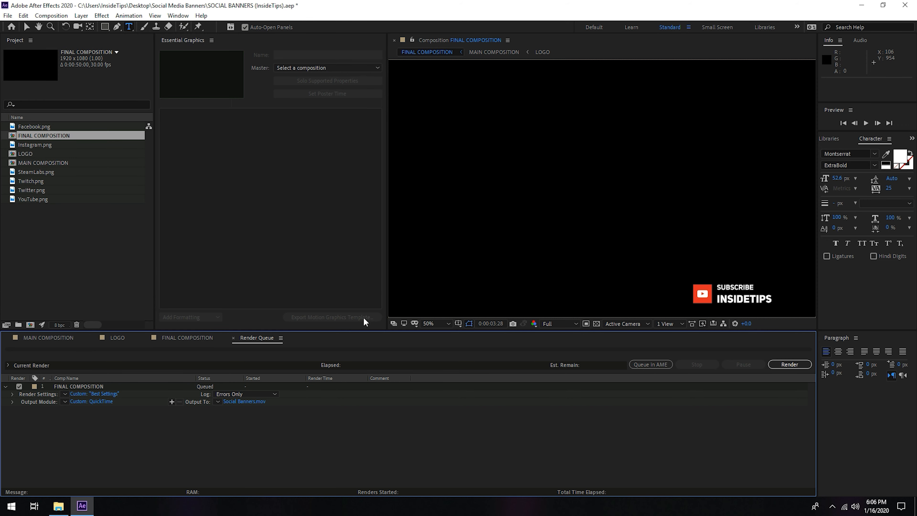
click(789, 364)
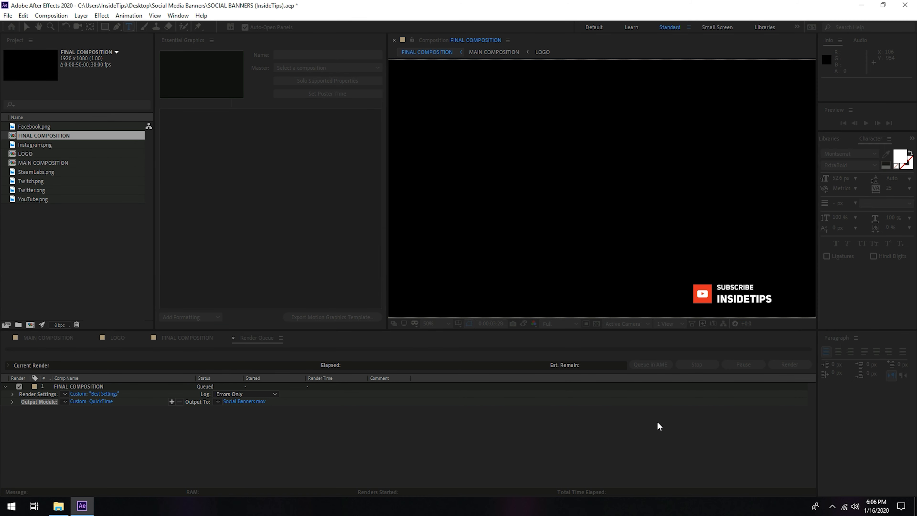